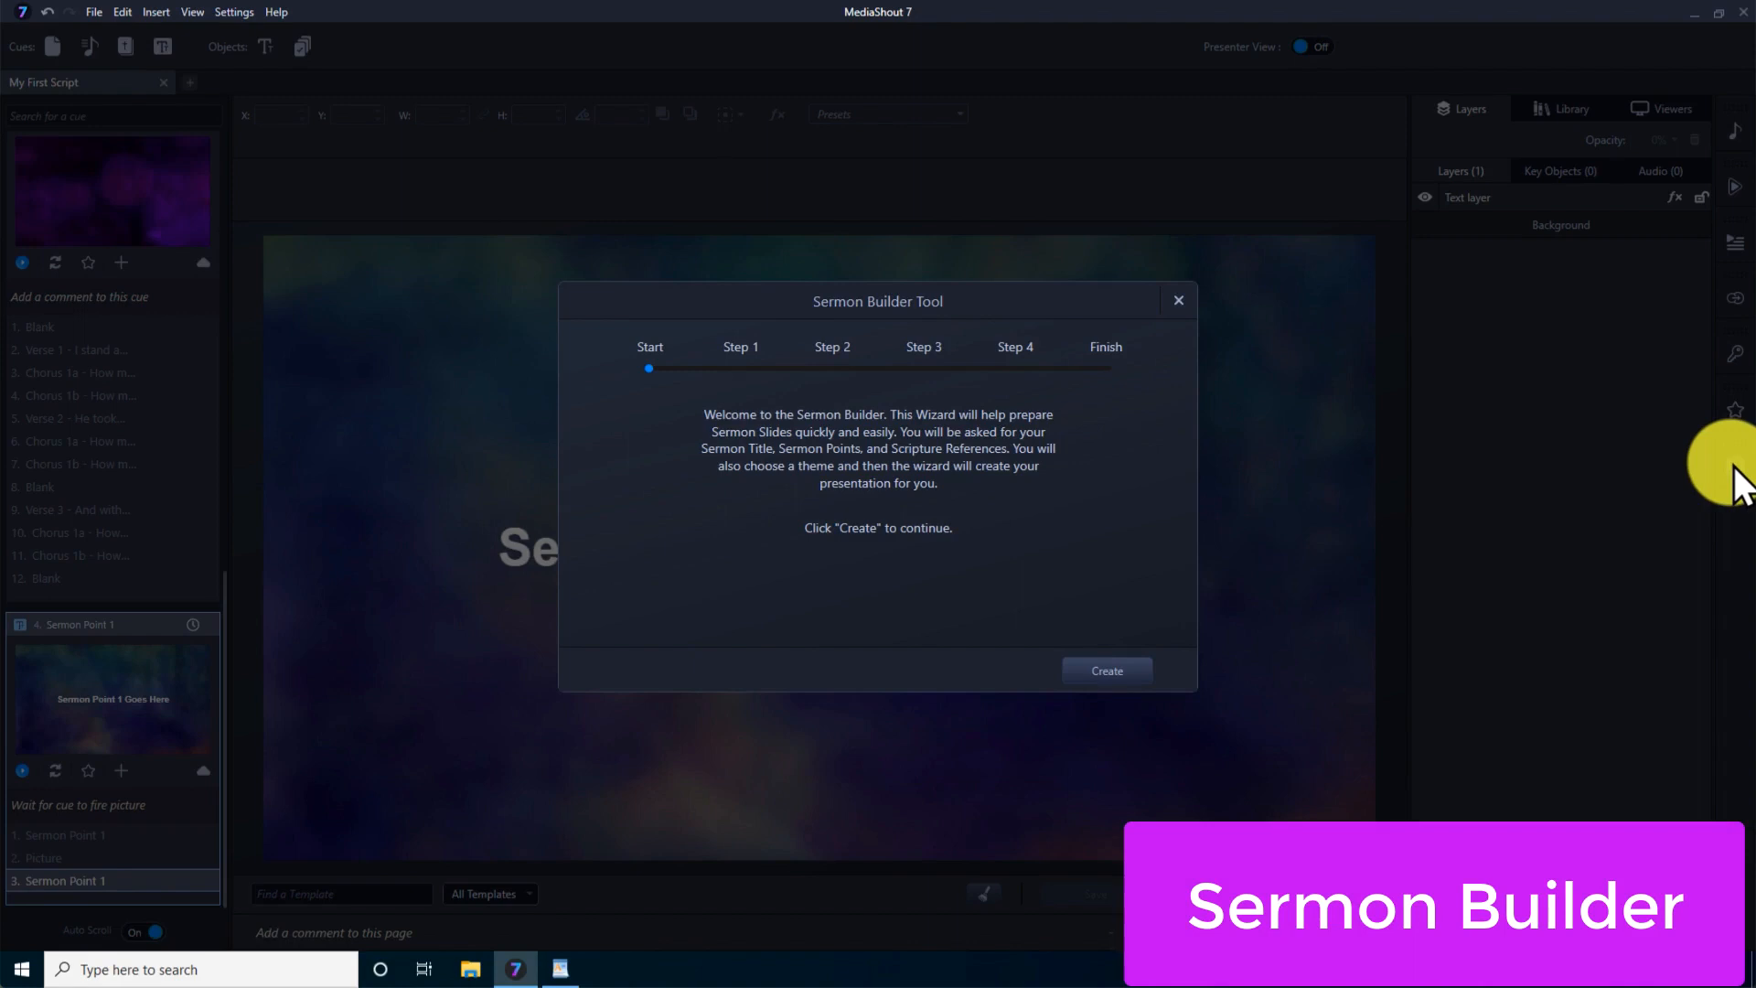
- Start the Sermon Builder wizard and enter the sermon title
left_click(1108, 675)
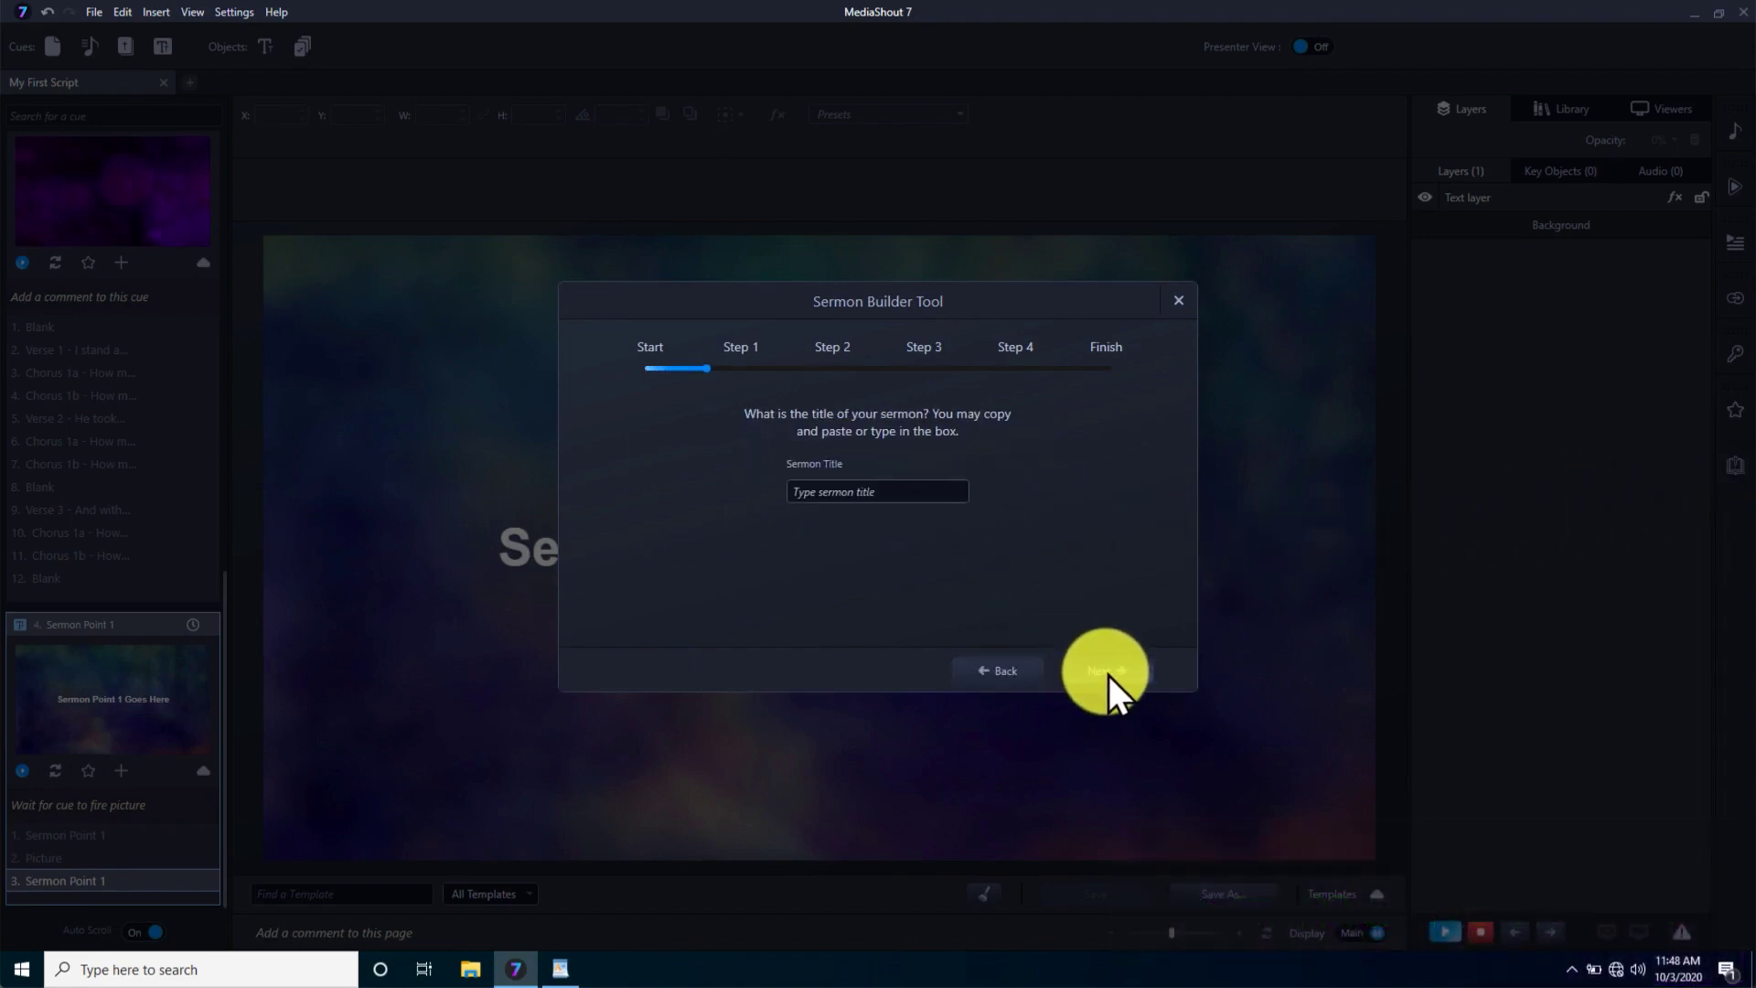
left_click(894, 488)
type("Sermon Tit")
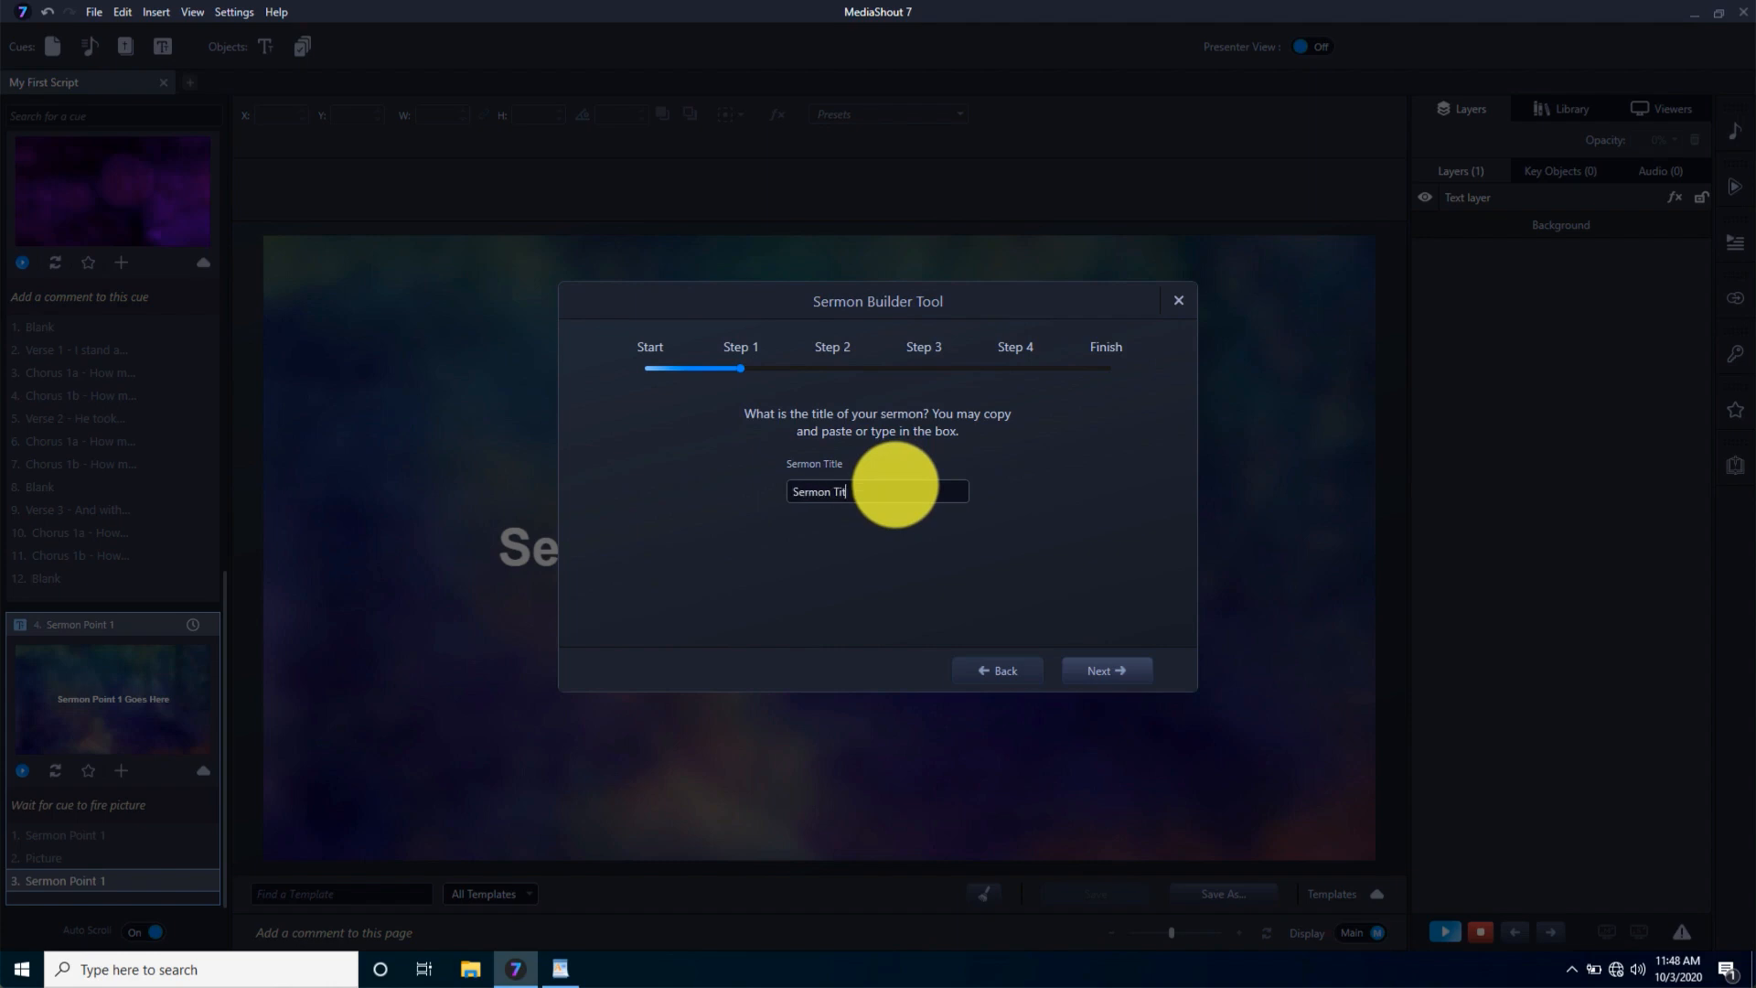
type("le Here")
- Add Point 1 and Point 2 as the sermon points
left_click(1089, 672)
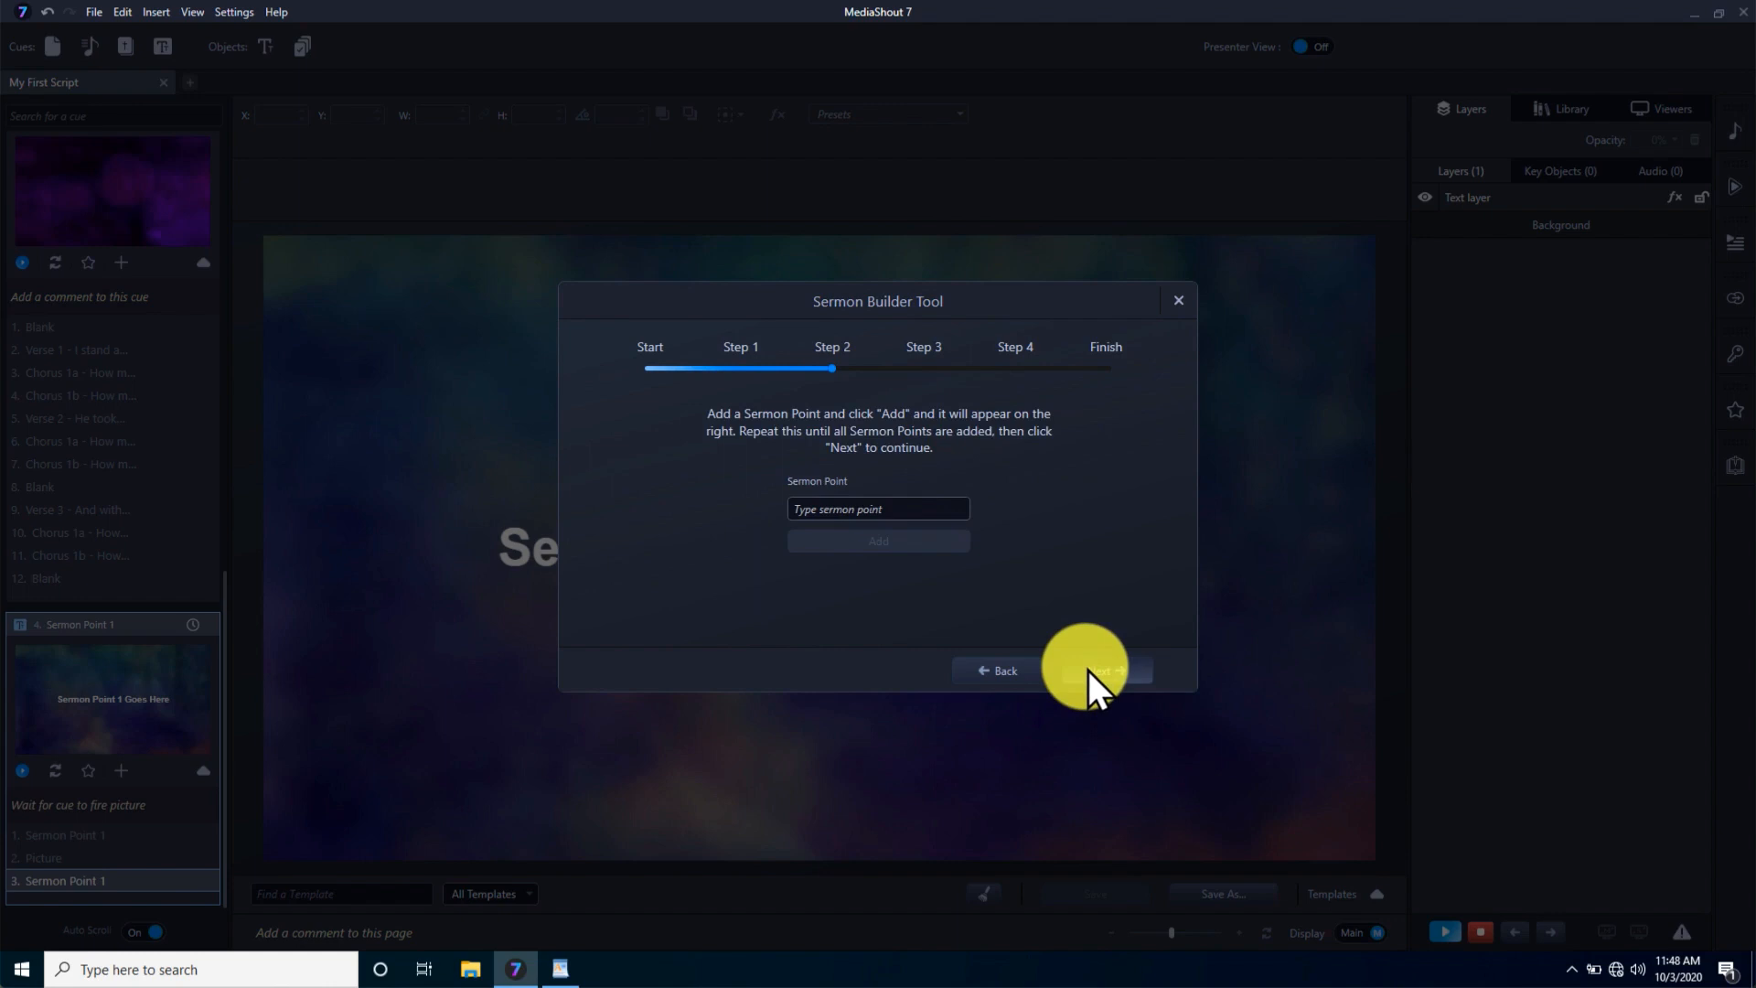
left_click(914, 510)
type("Point 1")
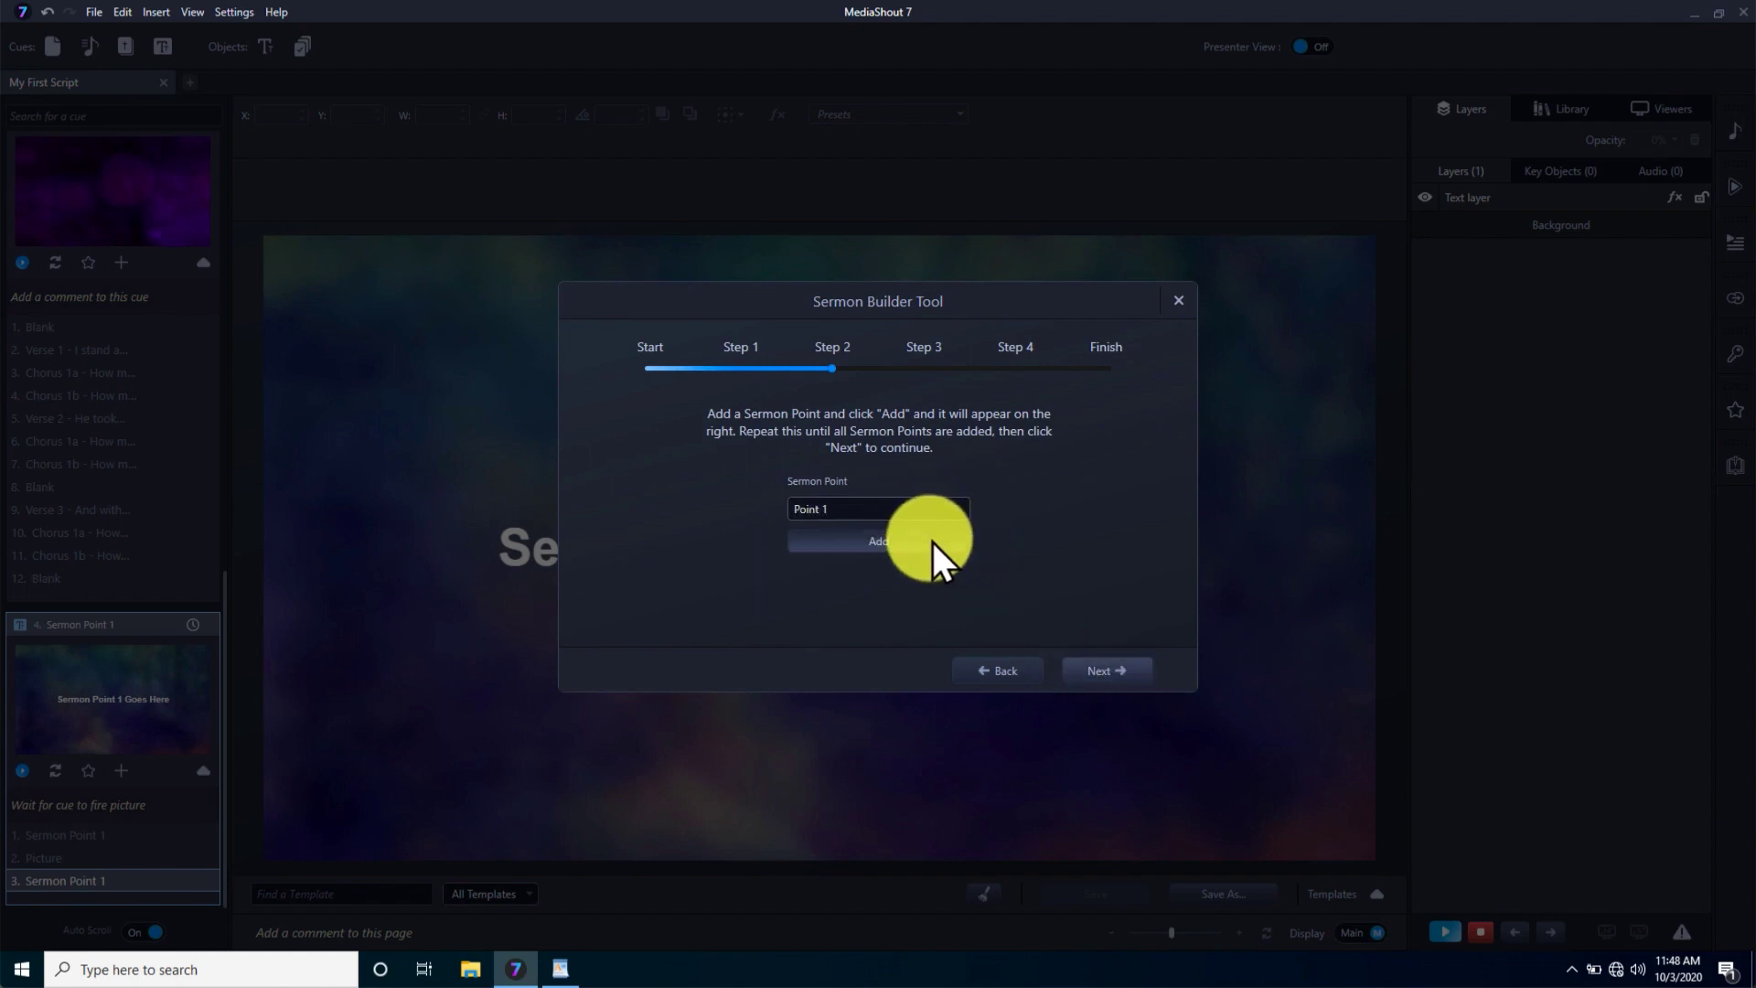
left_click(931, 540)
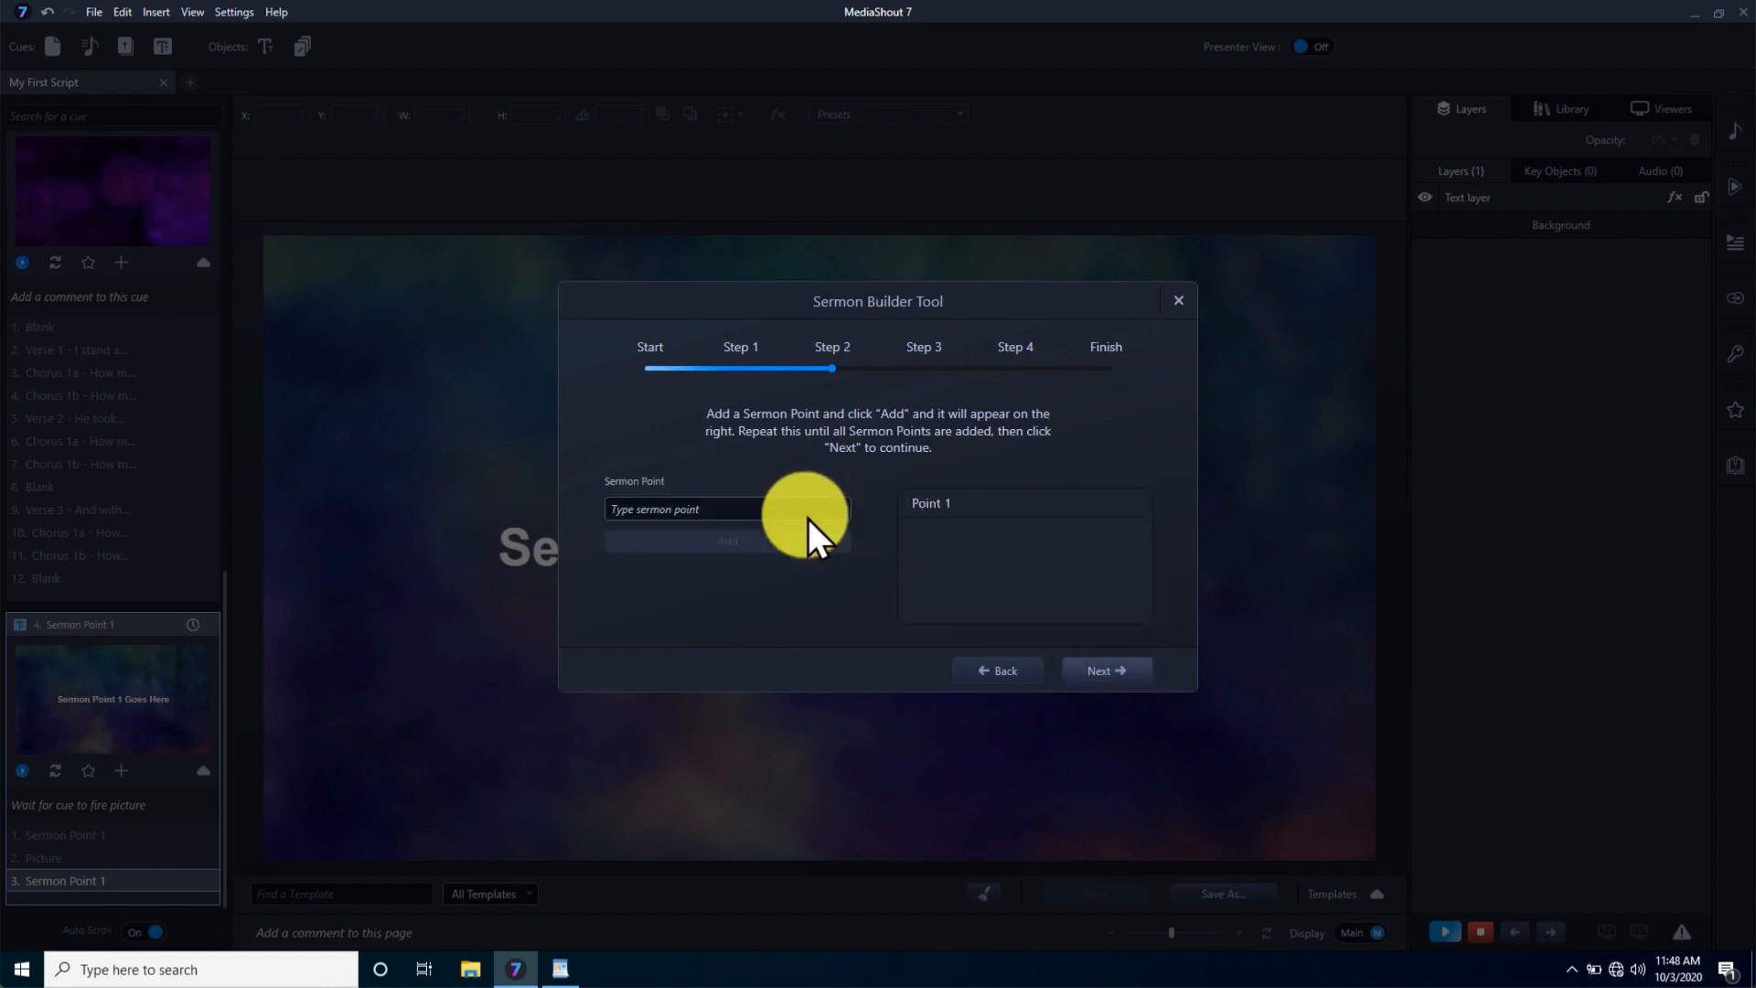
left_click(760, 509)
type("Point 2")
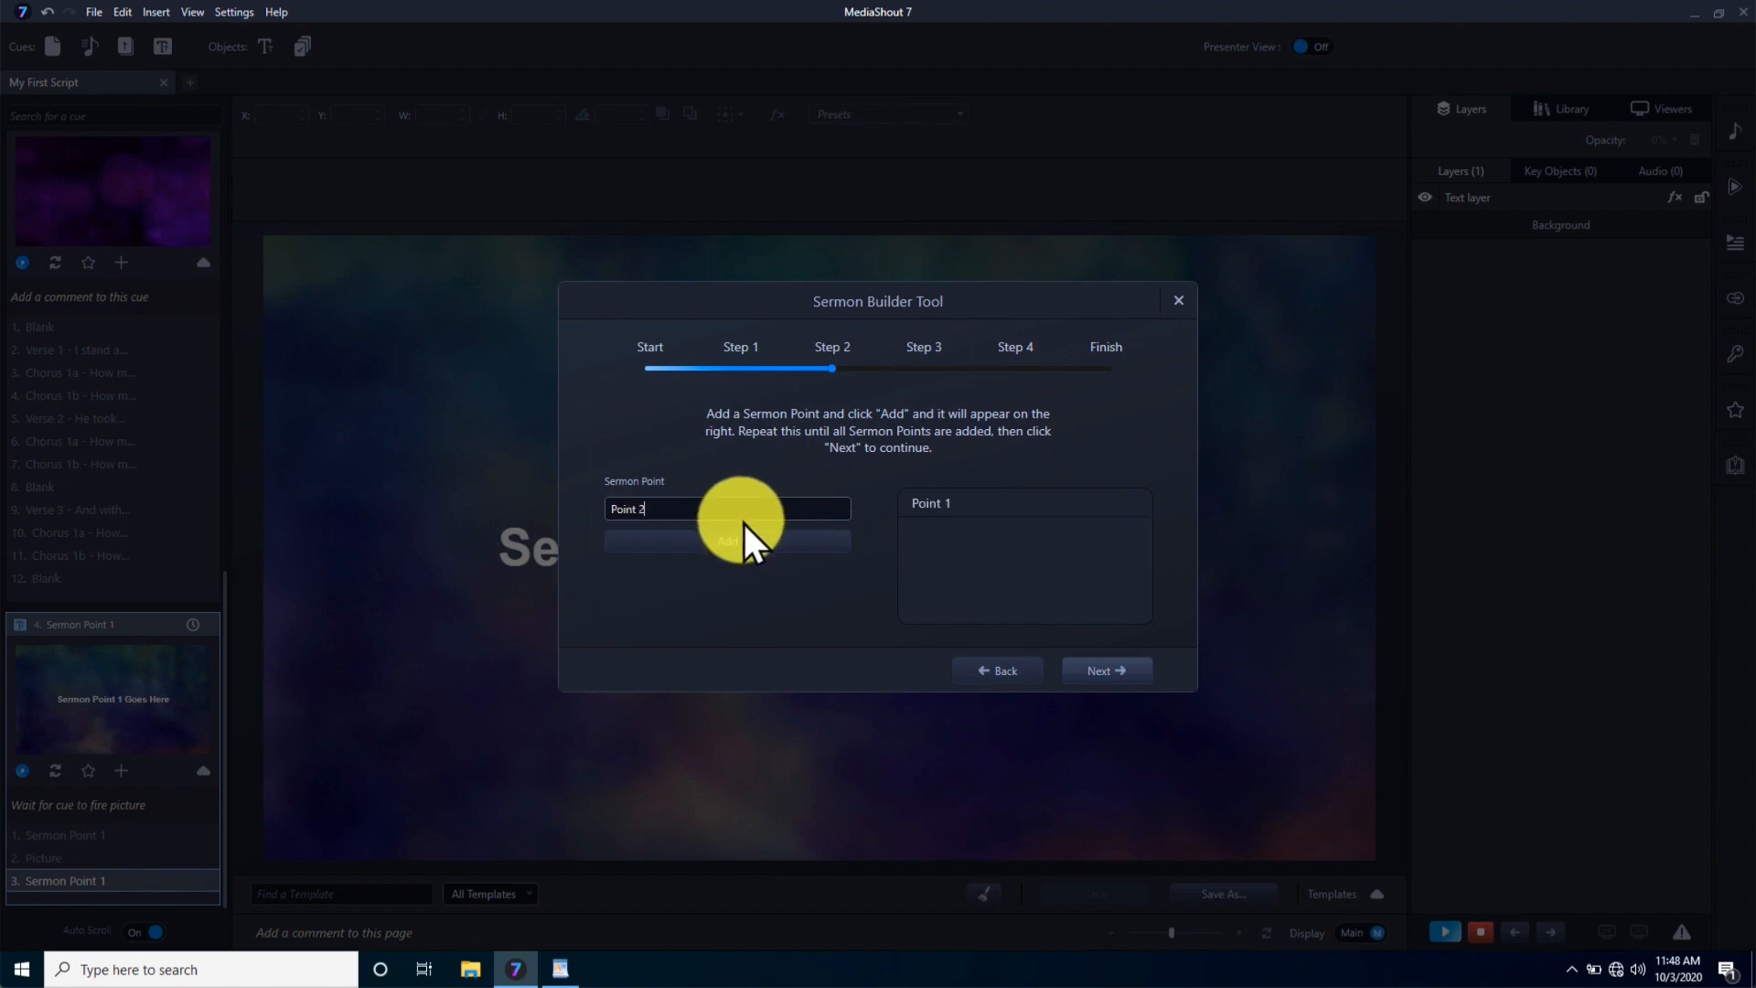
left_click(729, 543)
- Add the John 3:16 scripture reference and choose the second, colourful nebula theme
left_click(1094, 681)
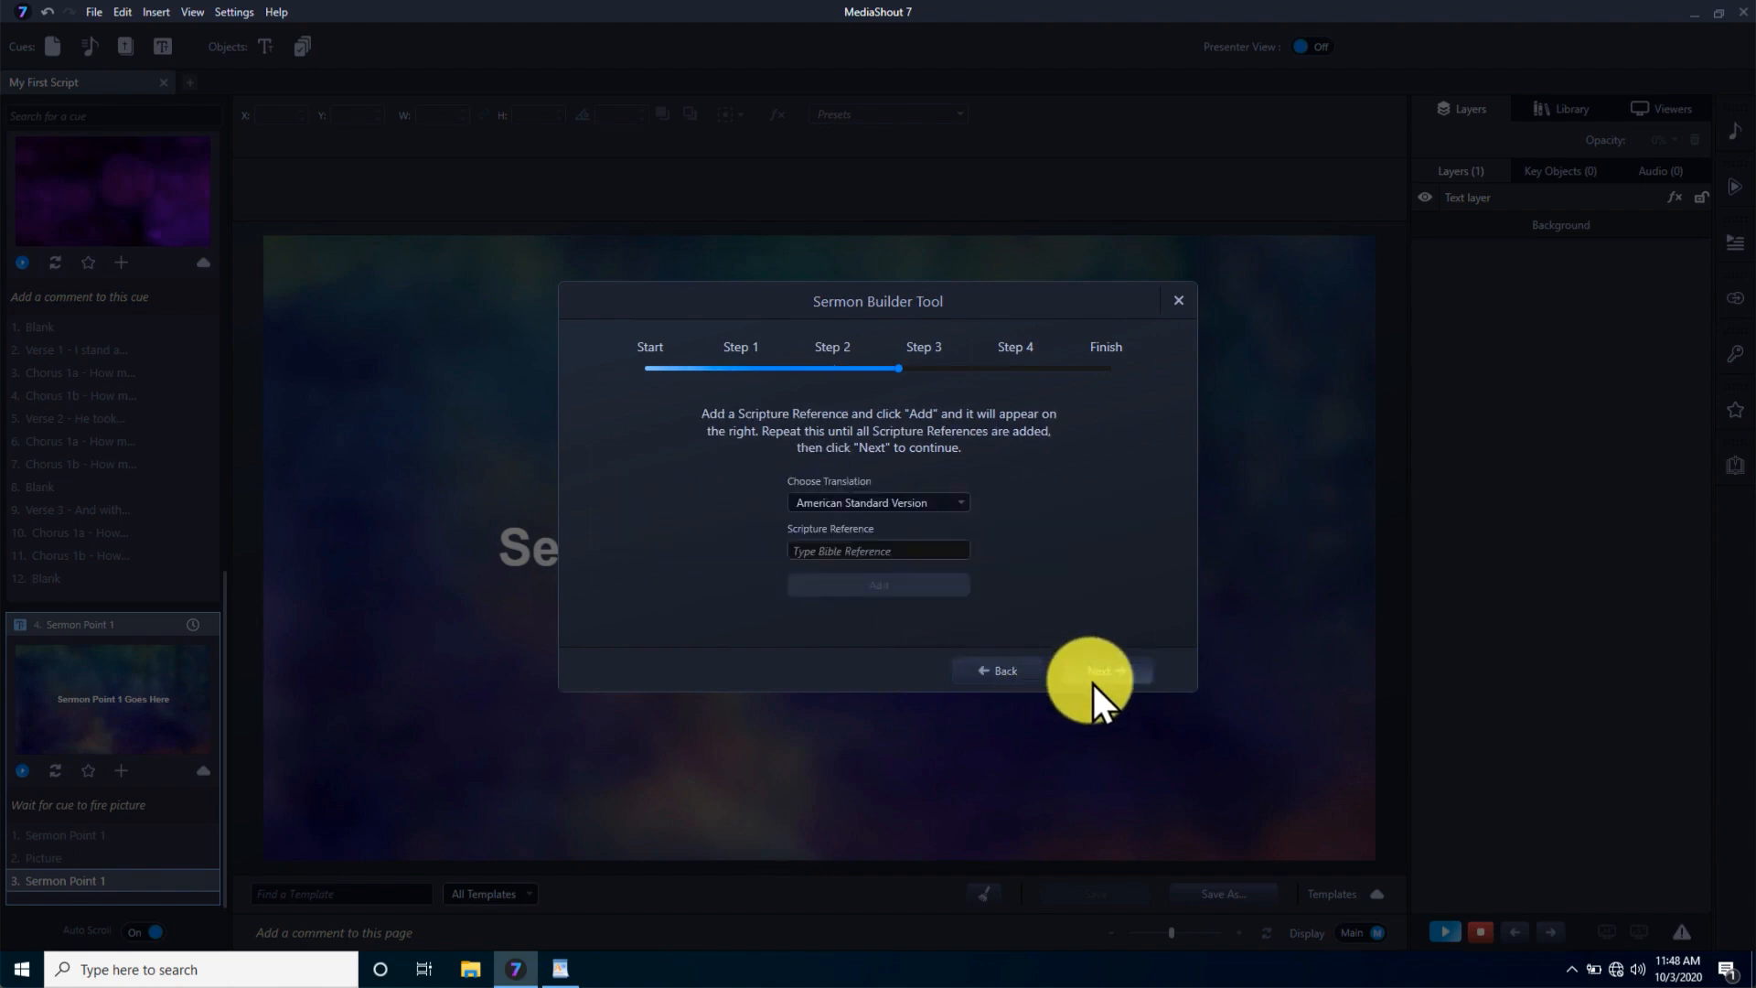
left_click(919, 550)
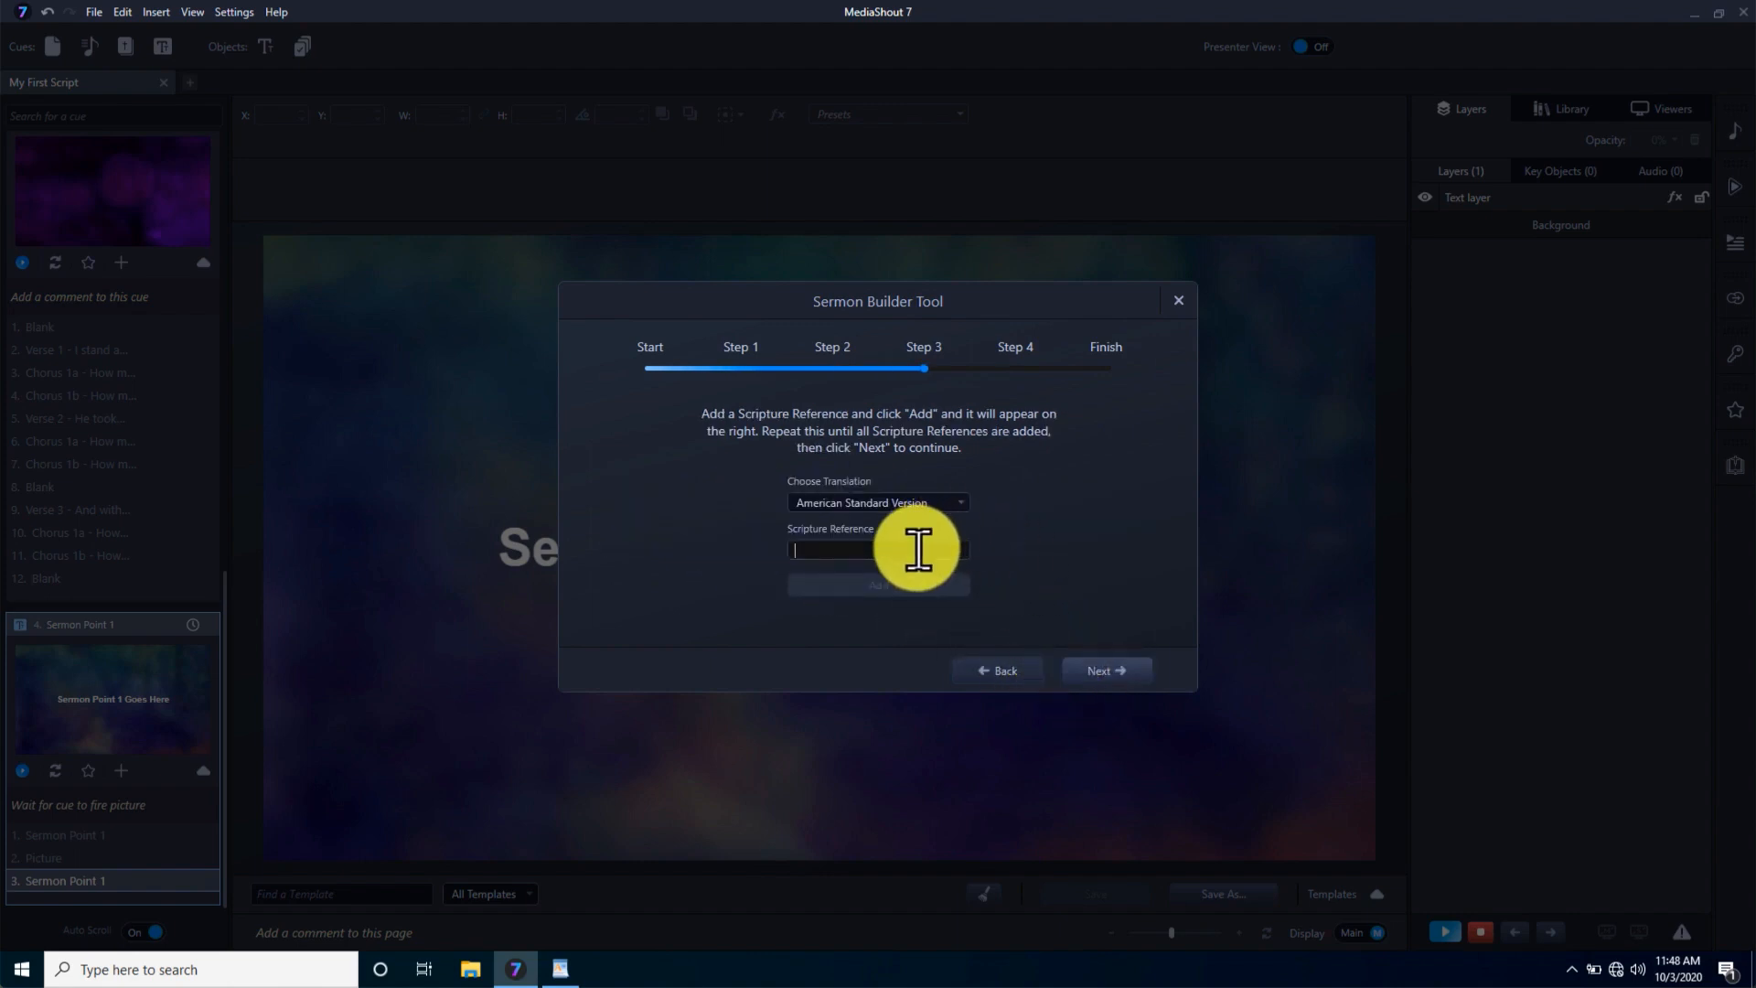
type("john 3:16")
left_click(899, 584)
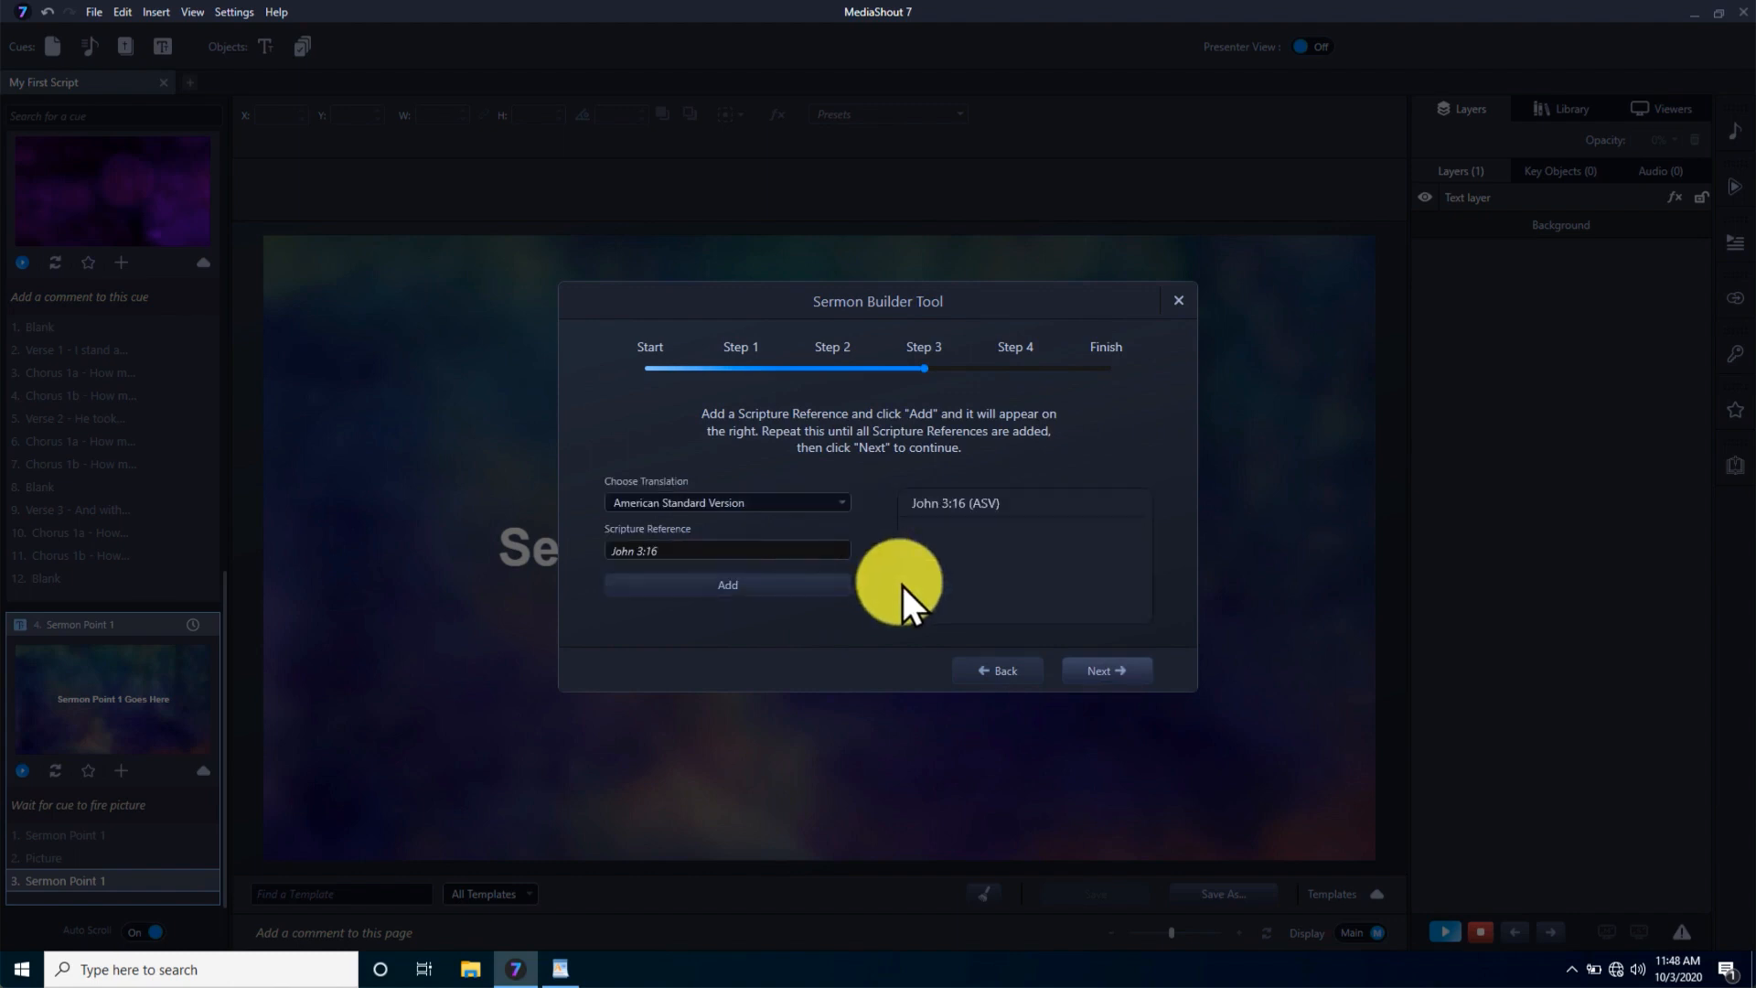
left_click(1108, 670)
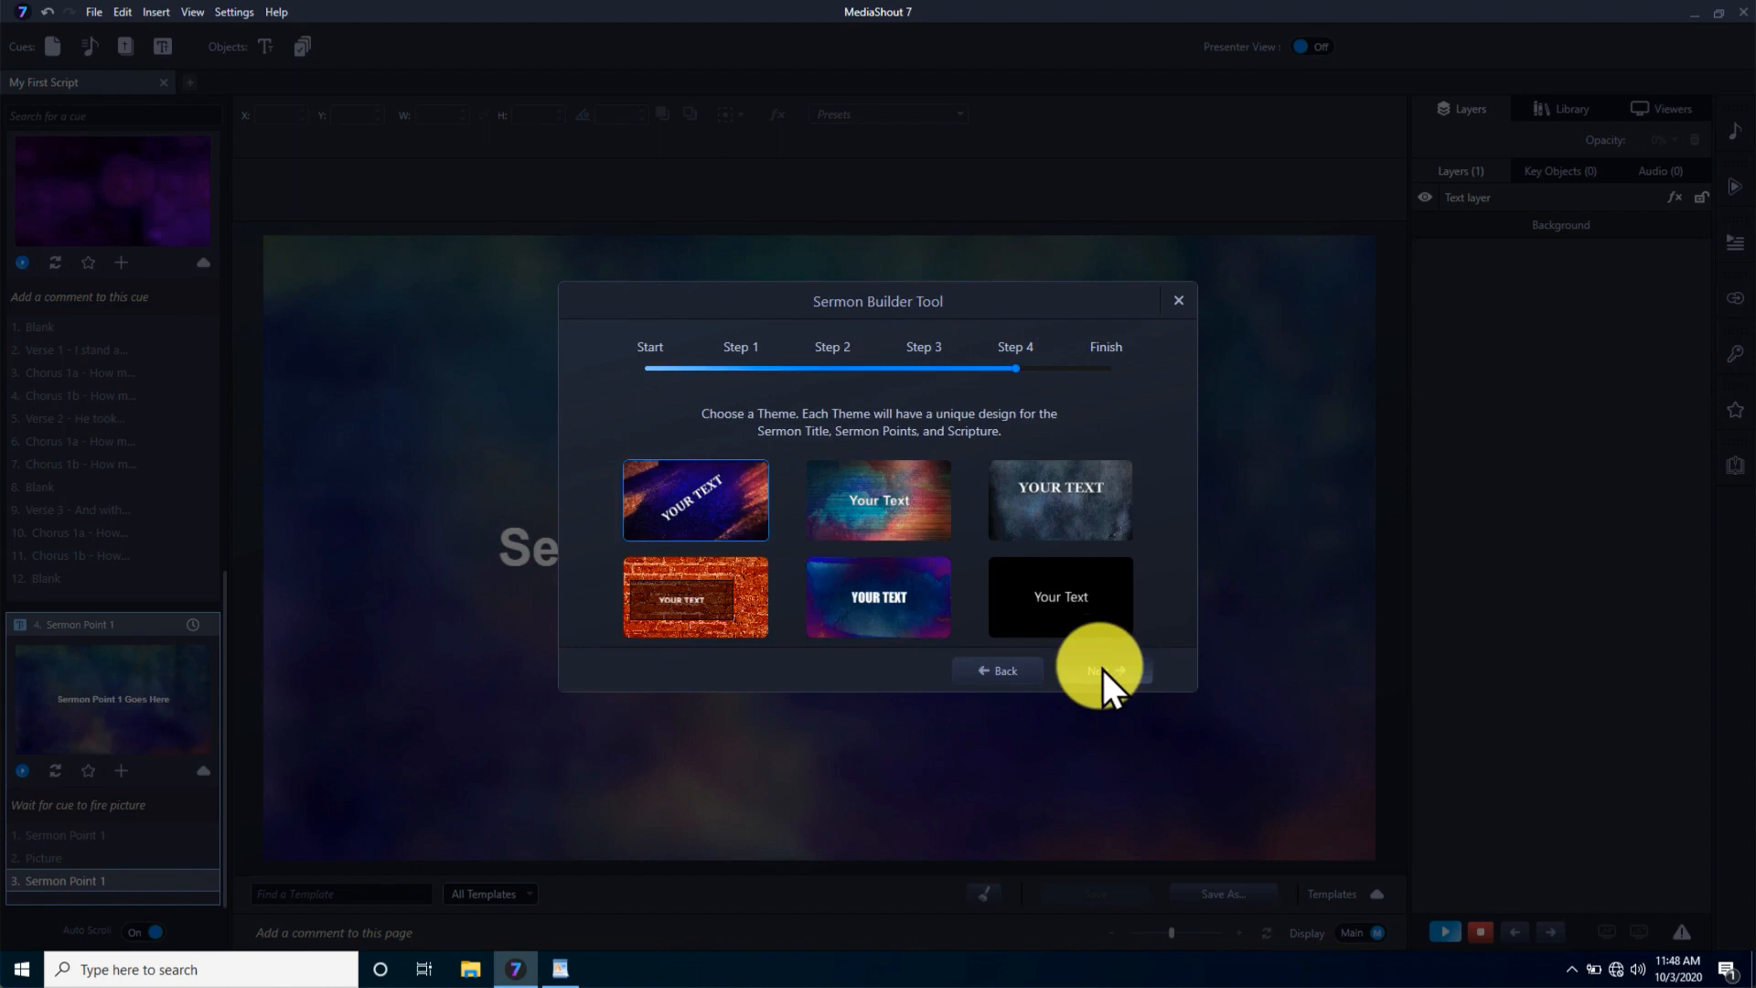
left_click(904, 500)
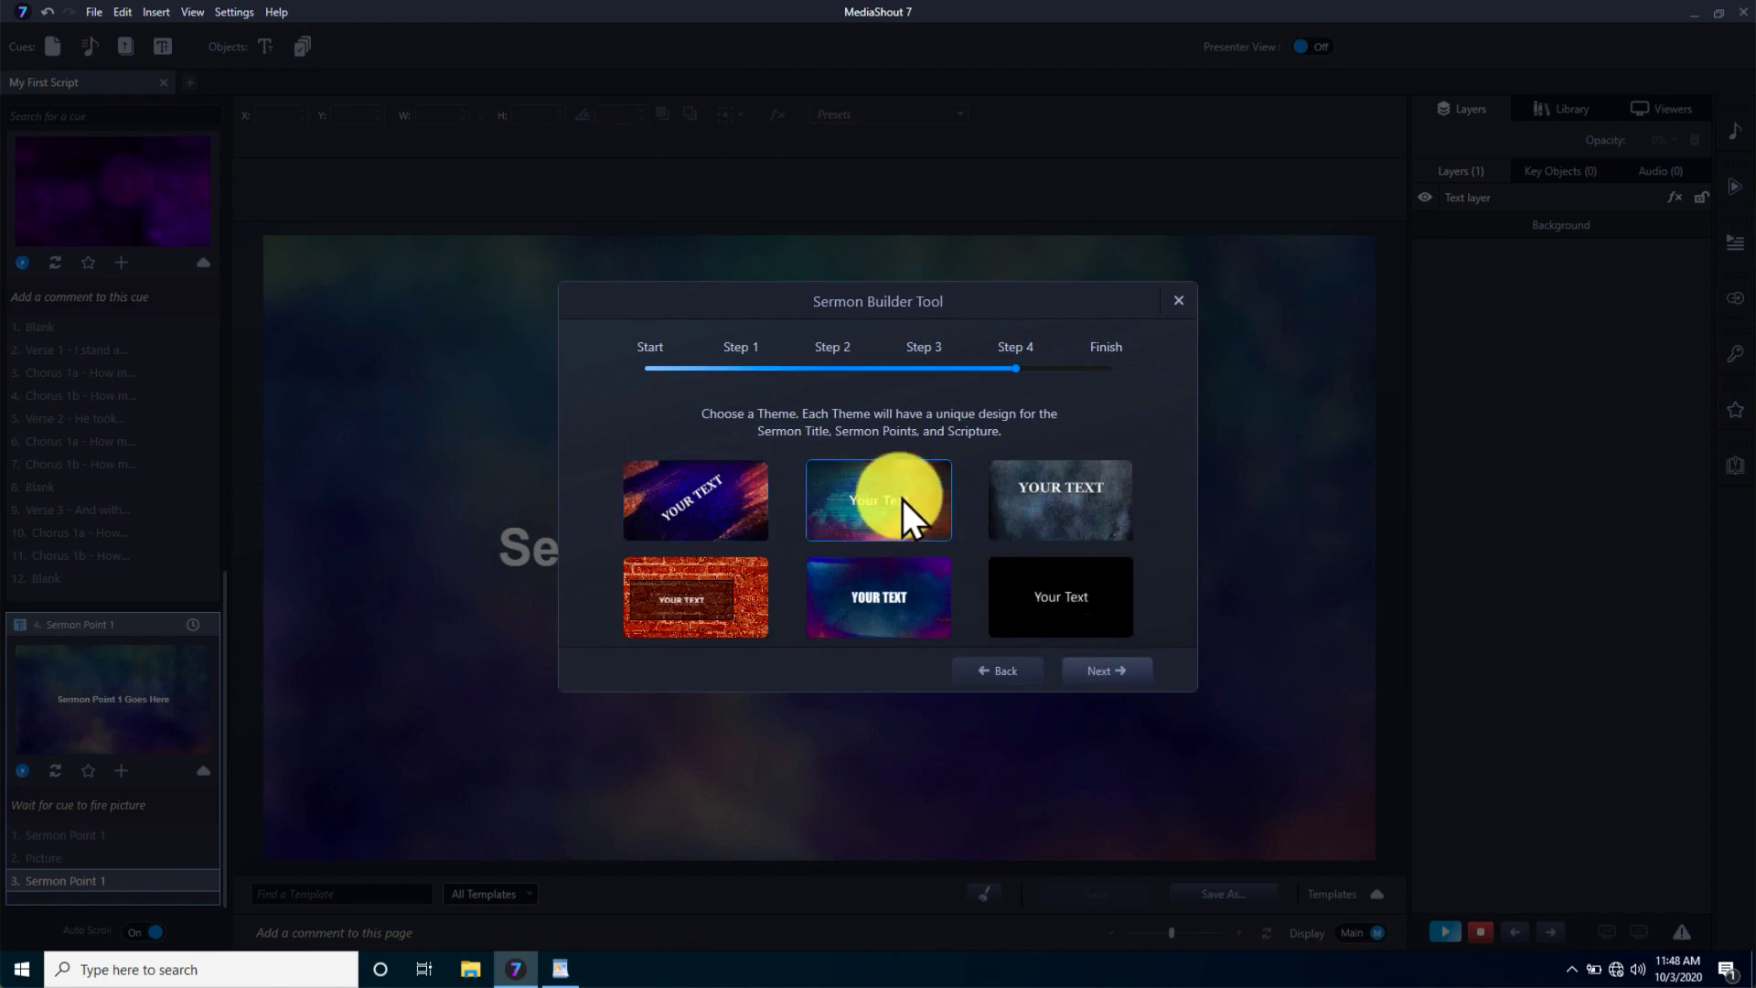
- Move John 3:16 between Point 1 and Point 2, then create the sermon cues in a new script
left_click(1110, 667)
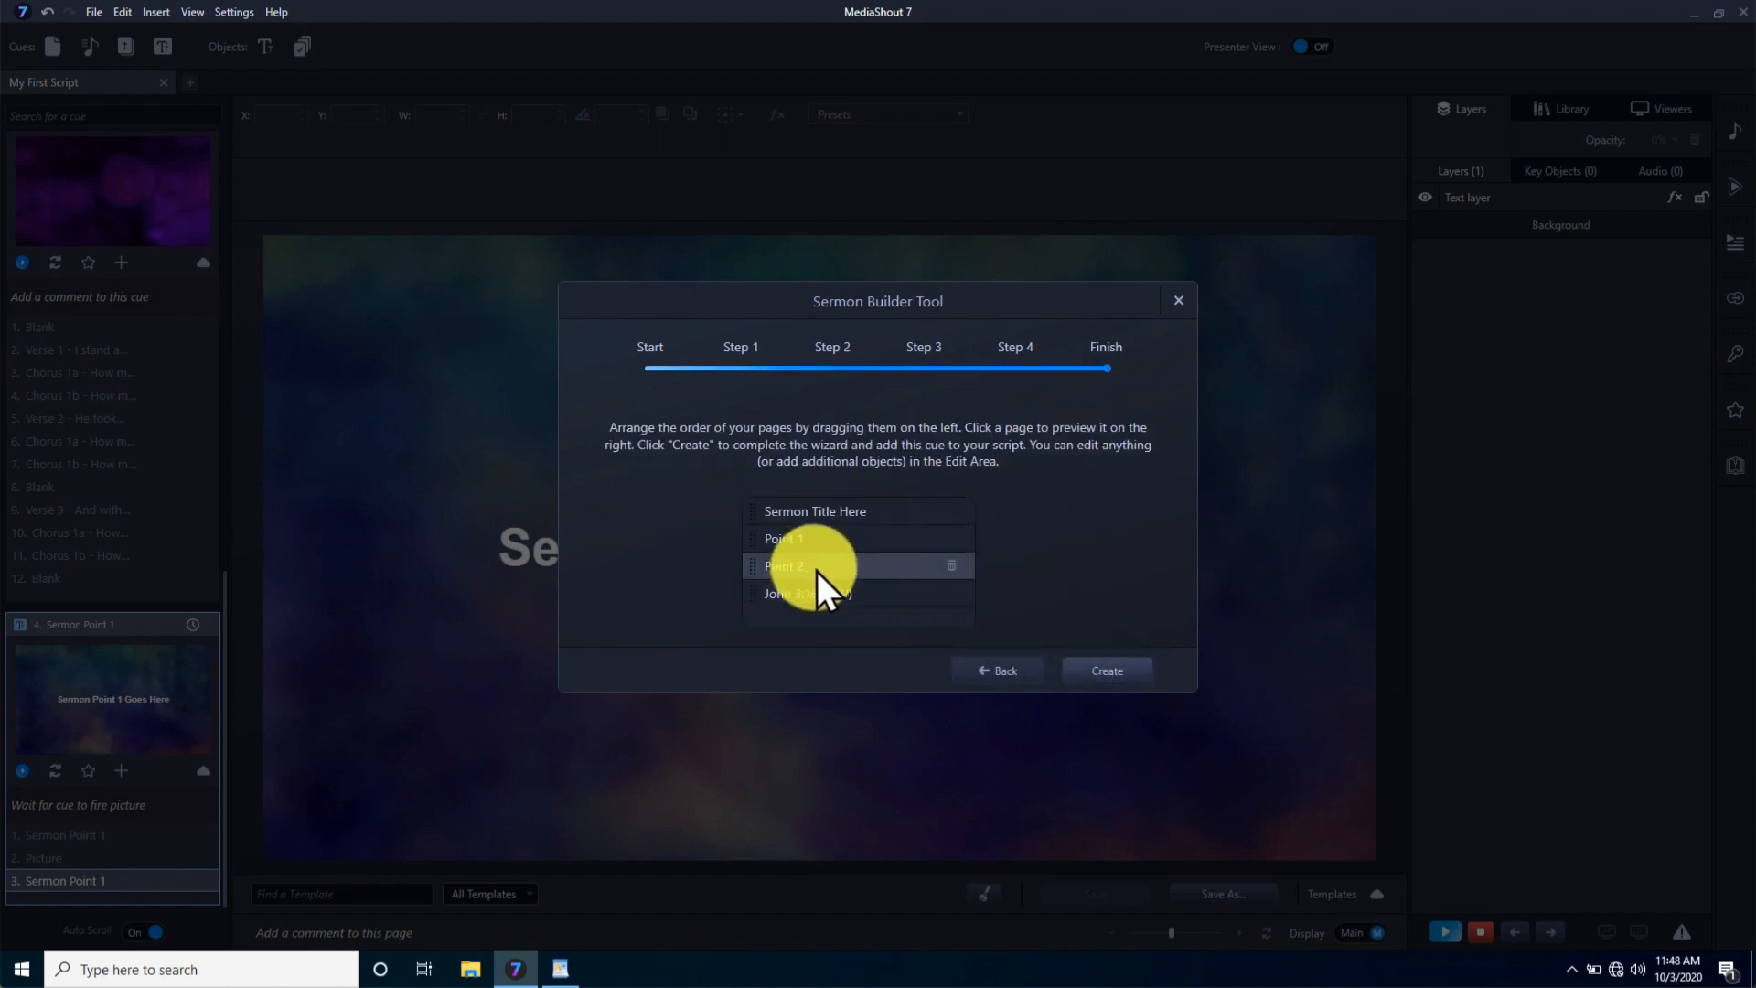
left_click_drag(797, 589, 785, 564)
left_click(725, 513)
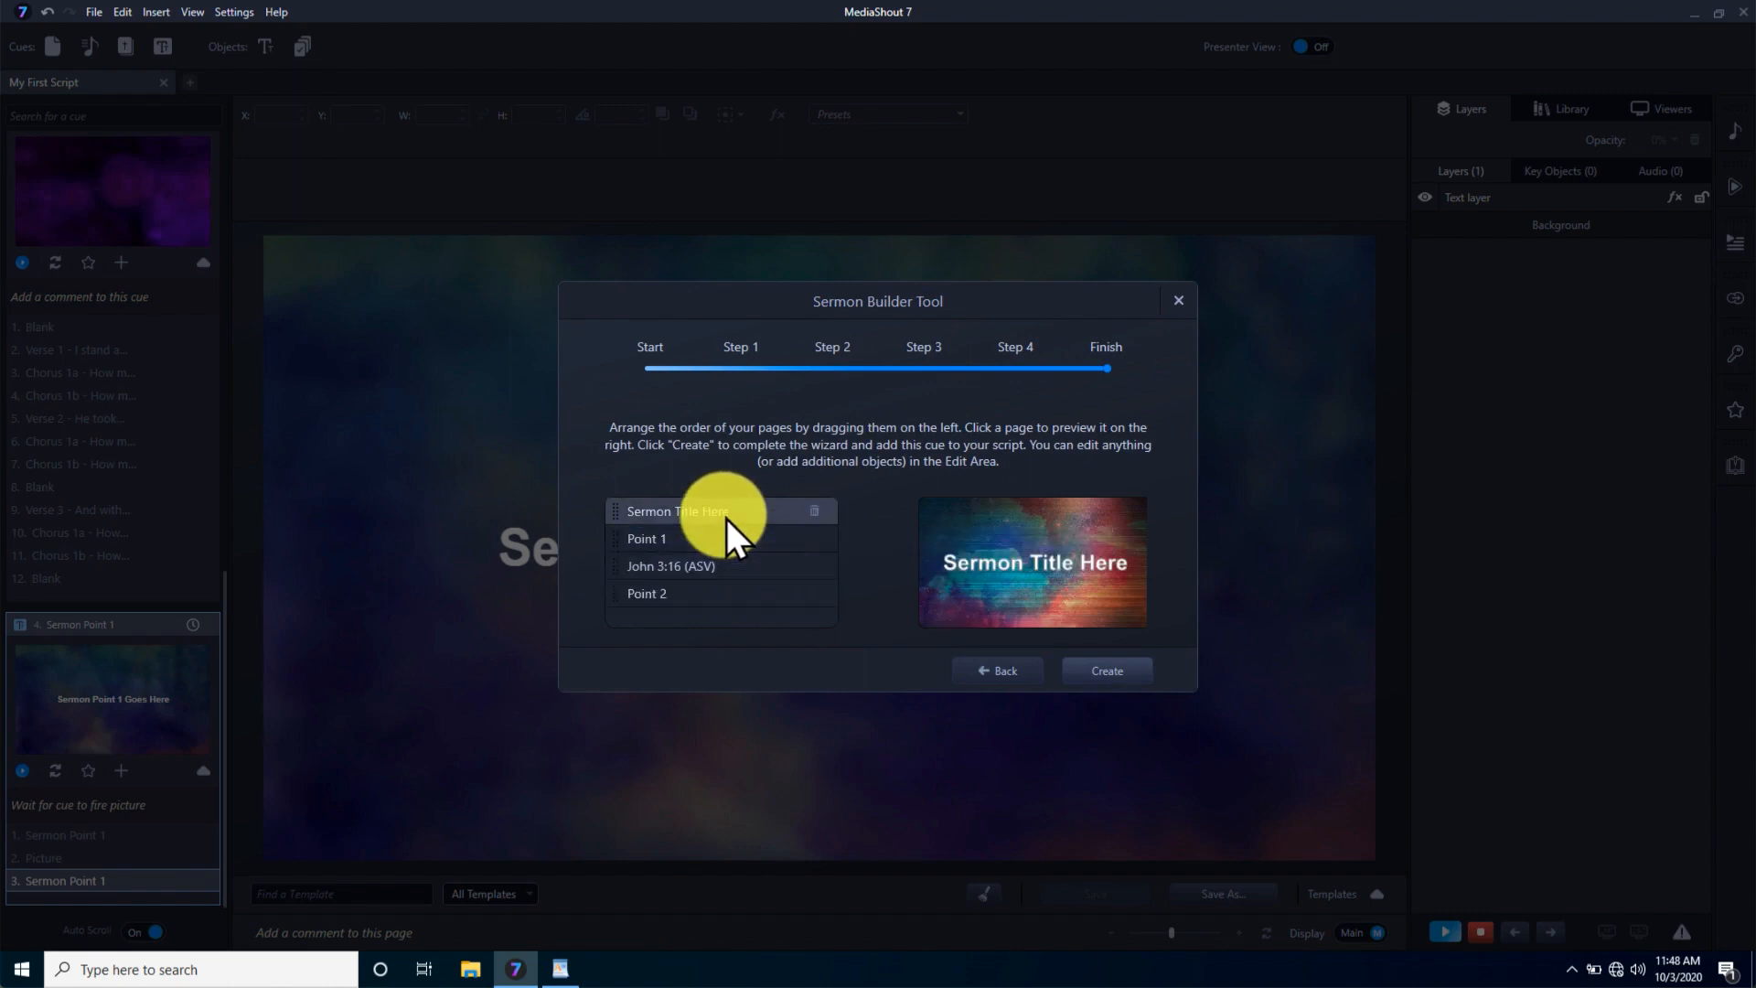
left_click(1104, 673)
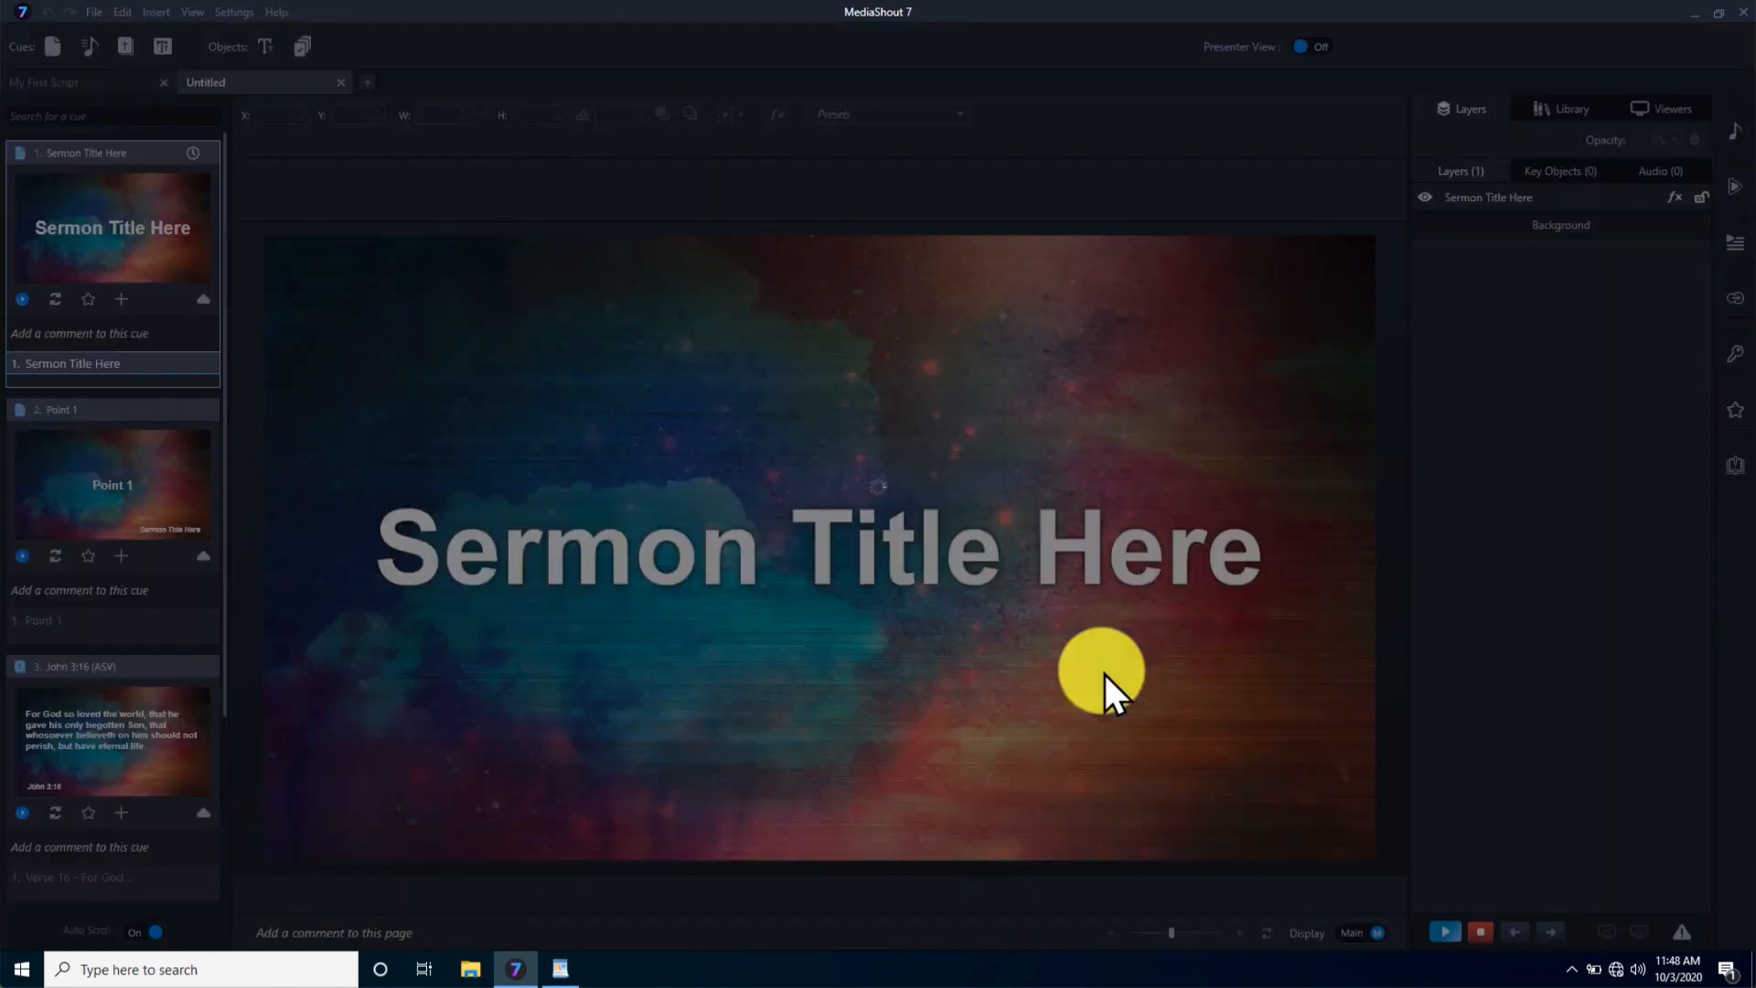